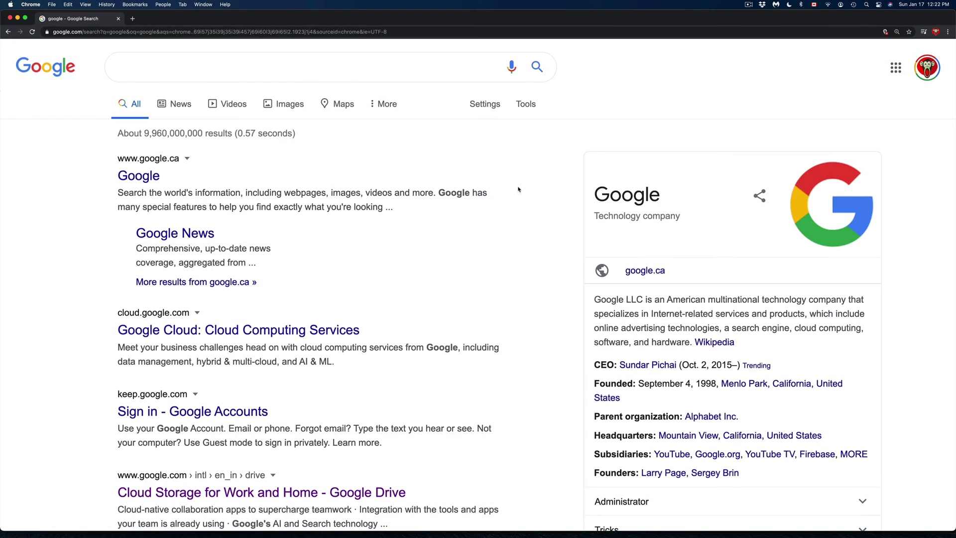
Search Google for 'google drive' and look over the results.
click(226, 69)
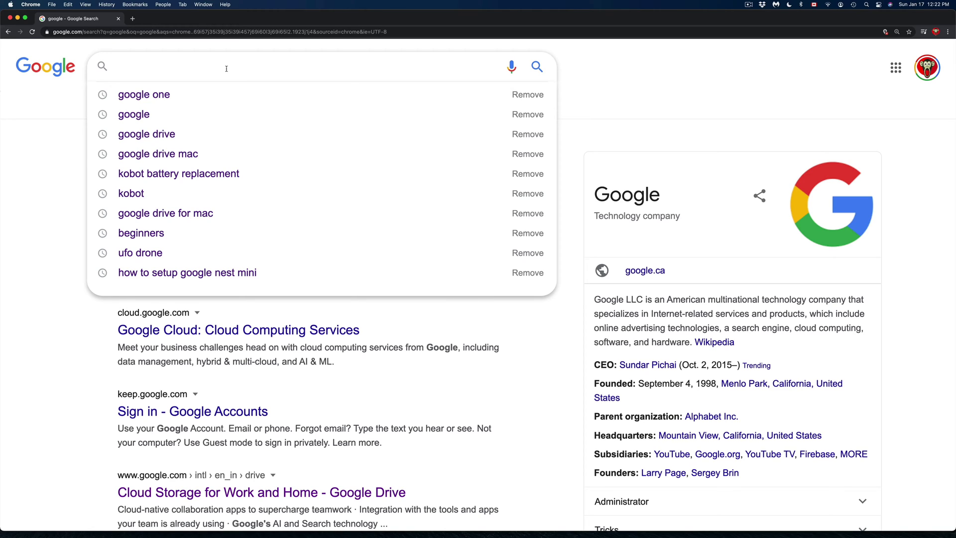
text(google )
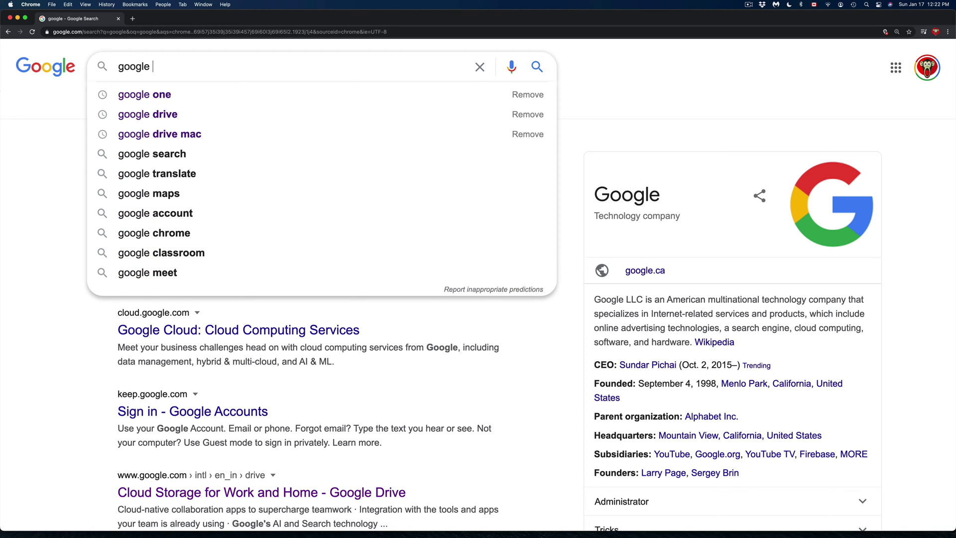
text(drive)
key(Return)
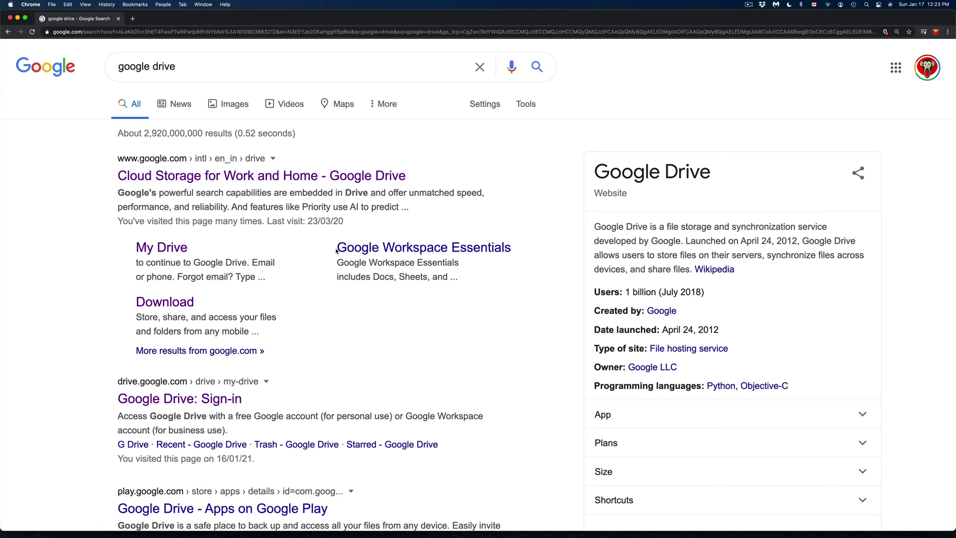
scroll(337, 250, down, 5)
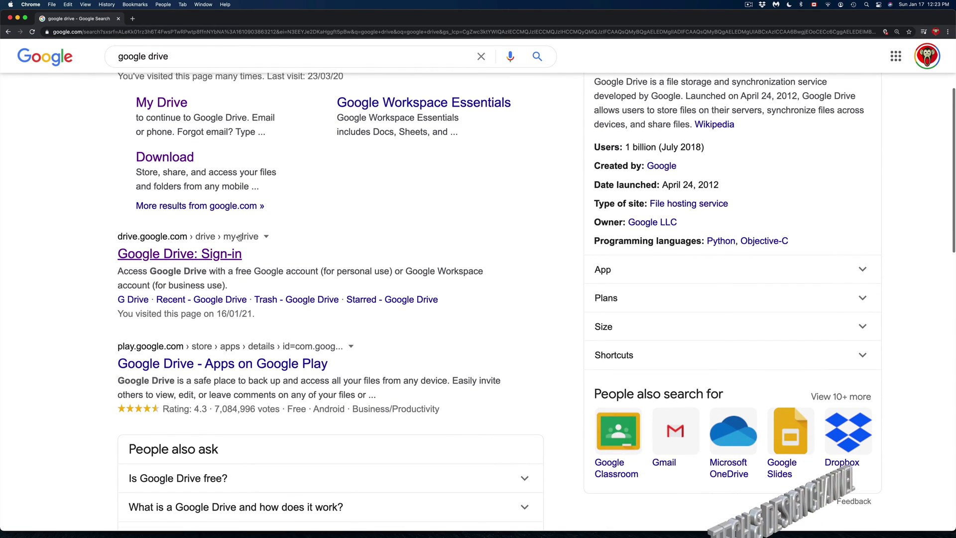
scroll(320, 235, up, 5)
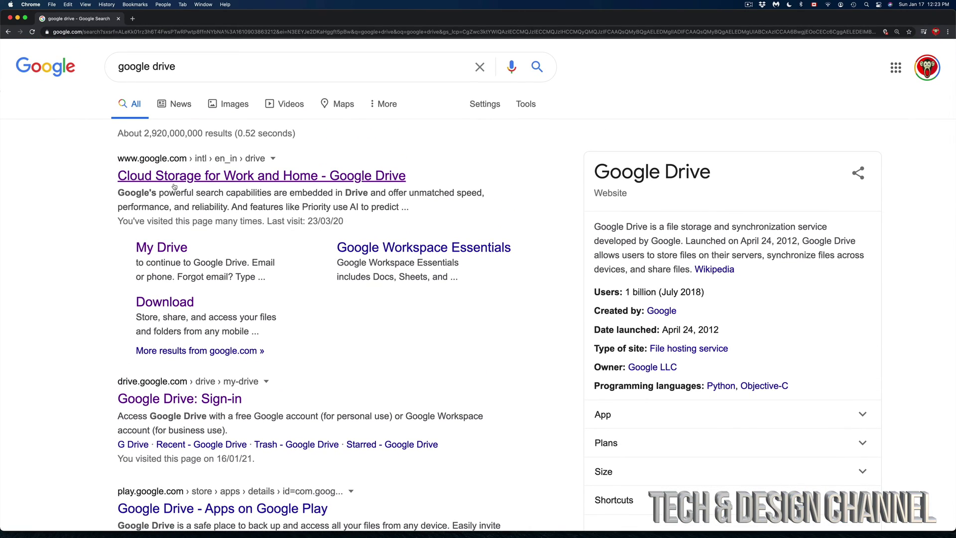
Open the 'Cloud Storage for Work and Home - Google Drive' result and scroll toward its footer.
click(210, 178)
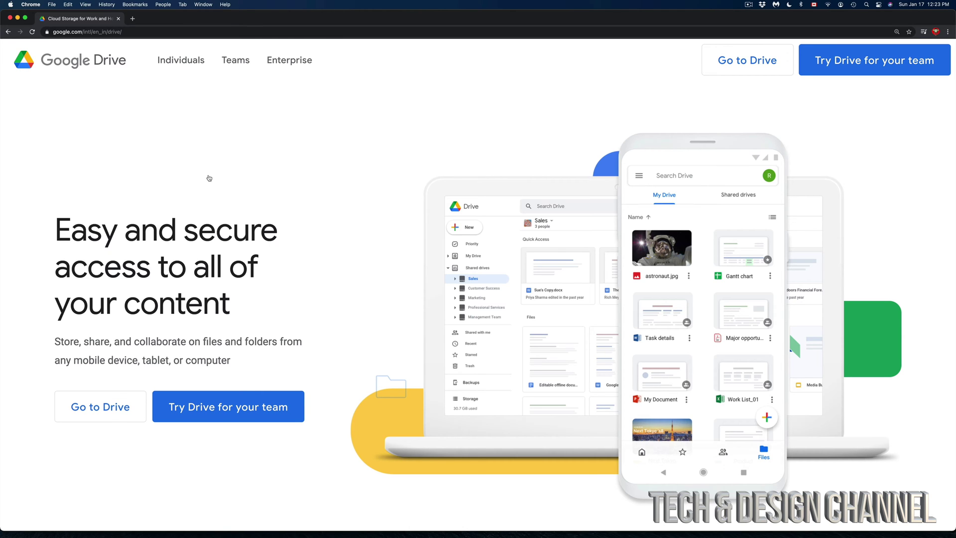
scroll(209, 178, down, 15)
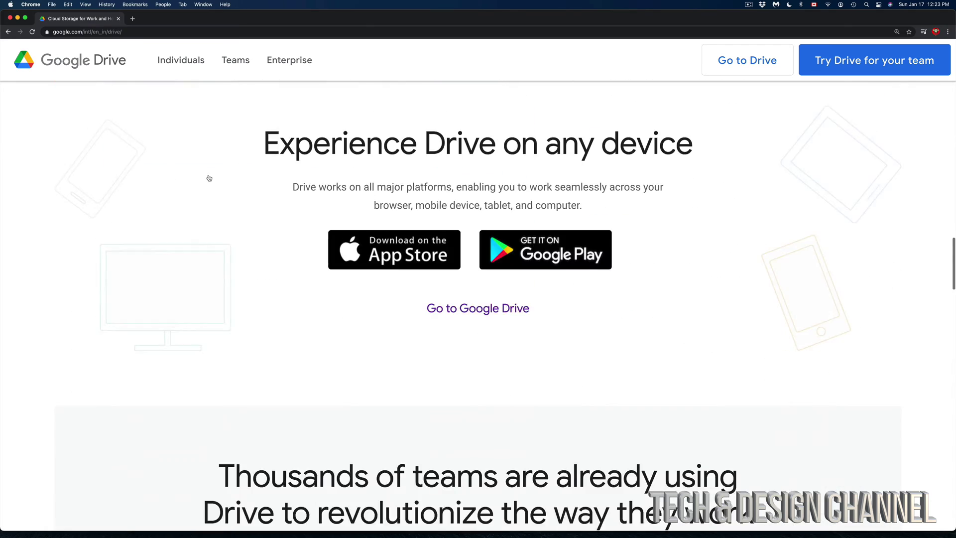
scroll(209, 178, down, 20)
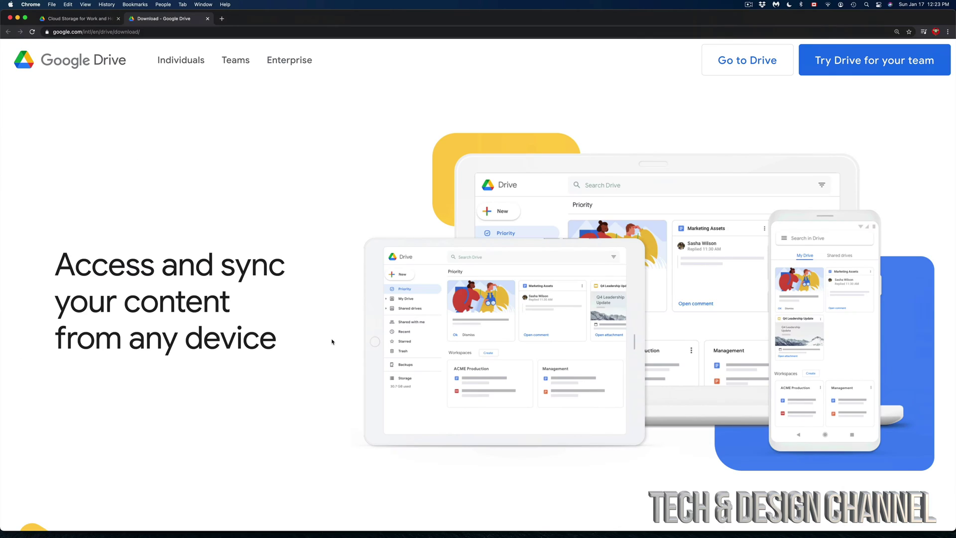
Scroll to the Backup and Sync and Drive for desktop cards and highlight the Drive for desktop text.
scroll(332, 342, down, 7)
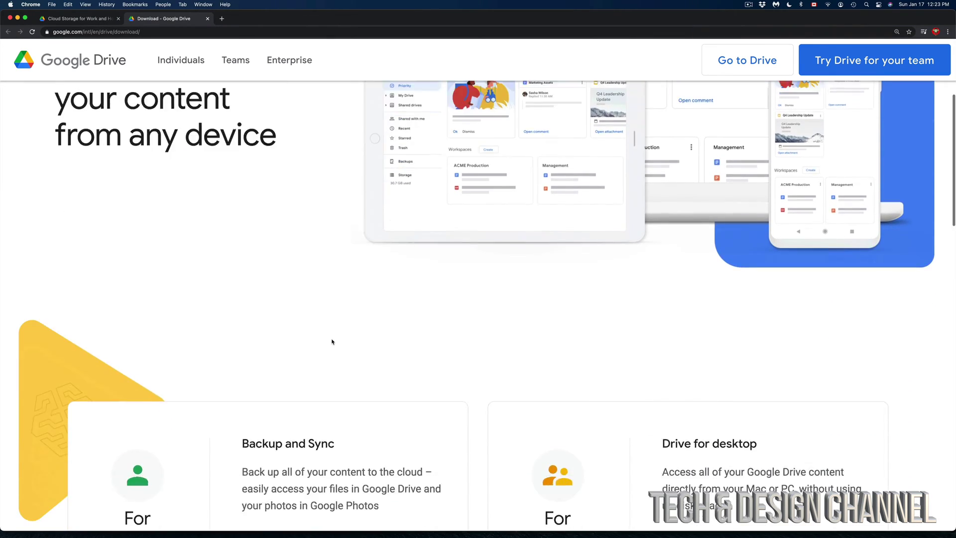
scroll(333, 341, down, 3)
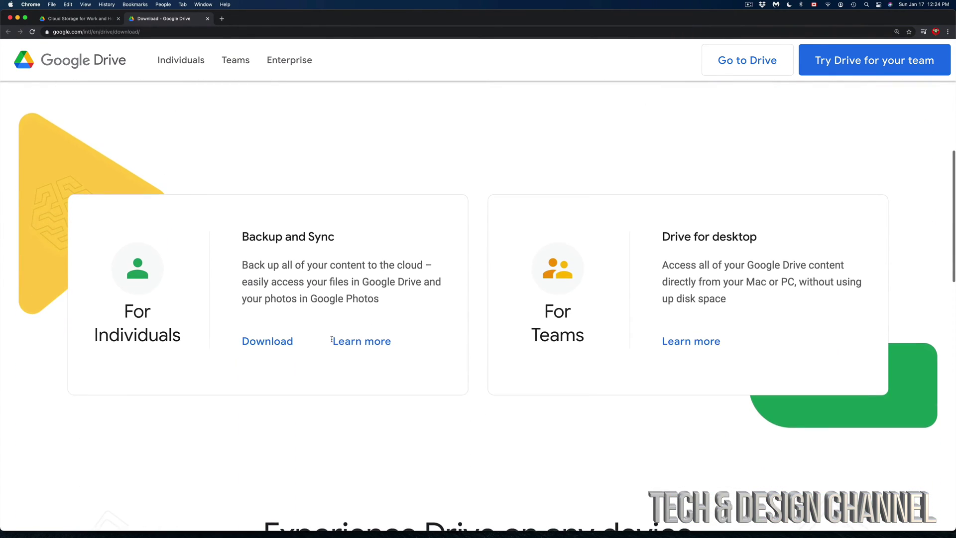
scroll(332, 339, down, 1)
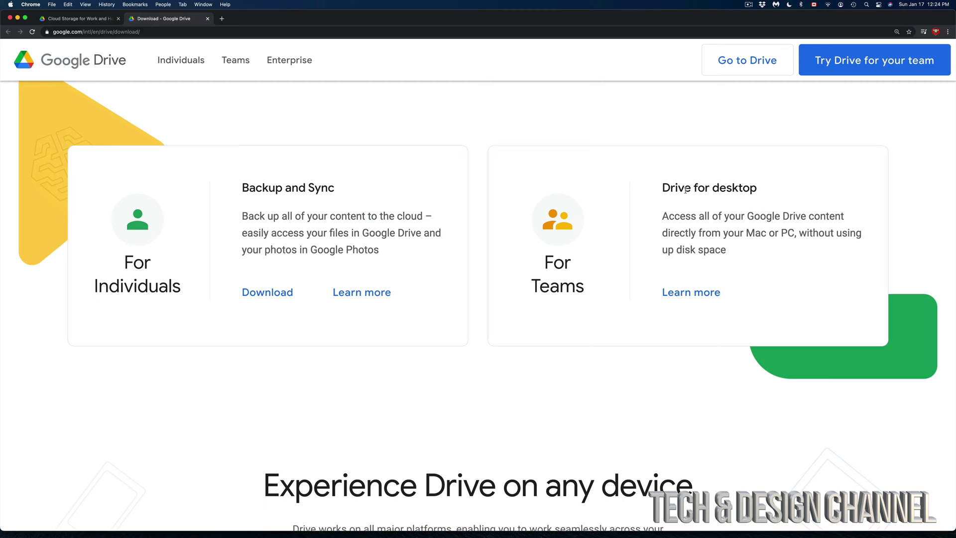
drag(665, 187, 775, 263)
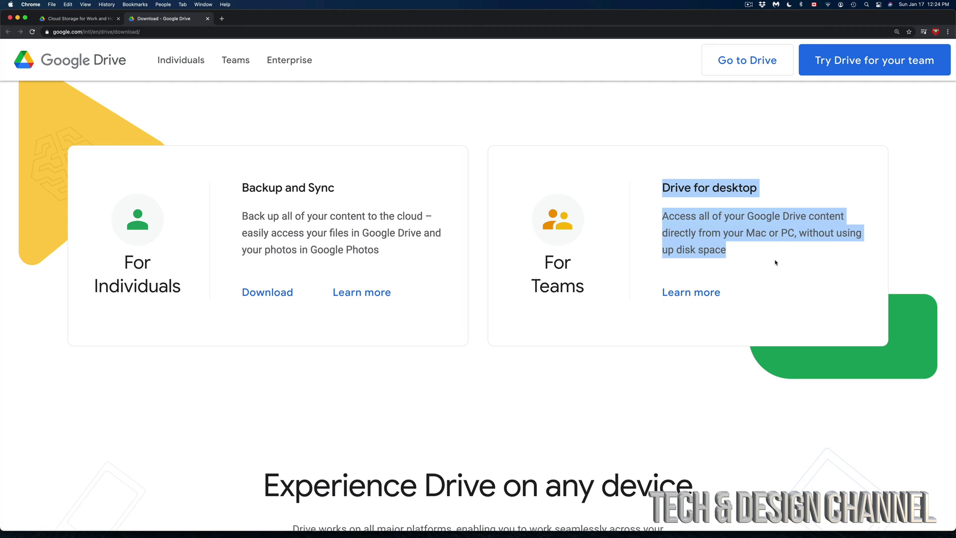
click(775, 263)
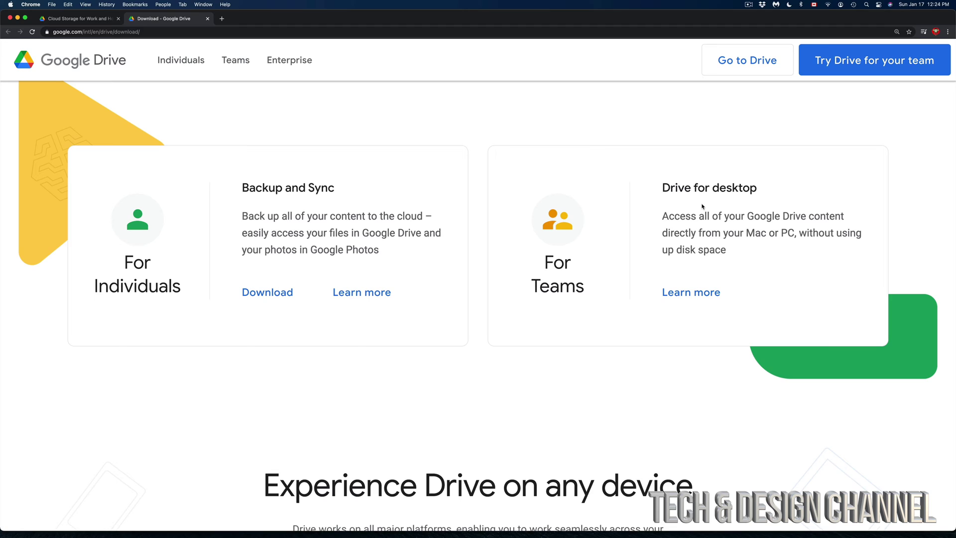
drag(663, 187, 819, 303)
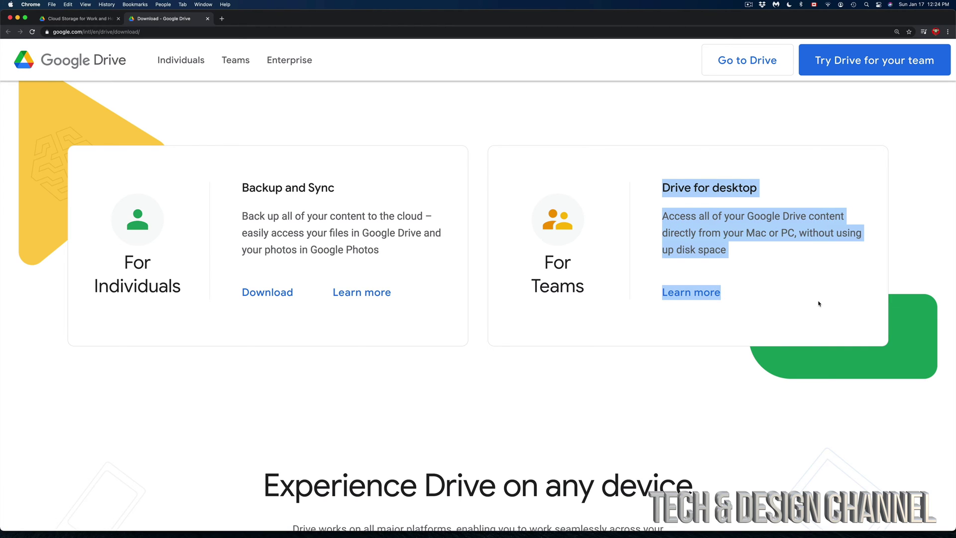
click(775, 266)
drag(667, 186, 822, 320)
click(620, 365)
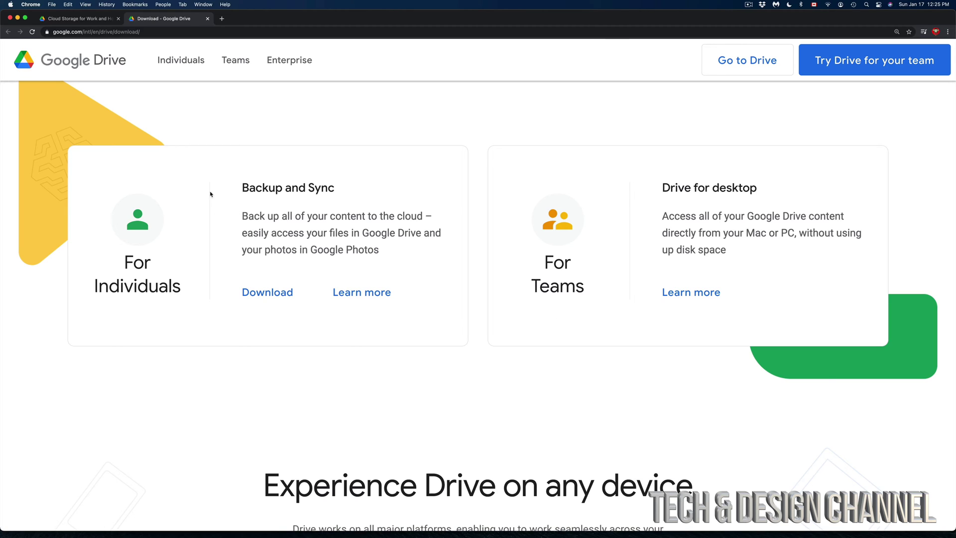
Download Backup and Sync for individuals, agreeing to the Terms of Service to get InstallBackupAndSync (1).dmg.
drag(211, 192, 411, 289)
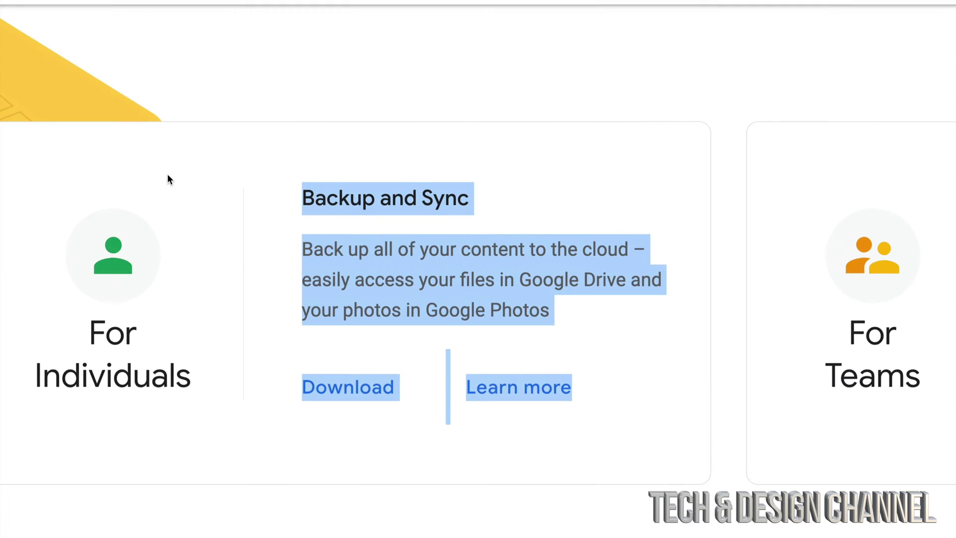
click(361, 281)
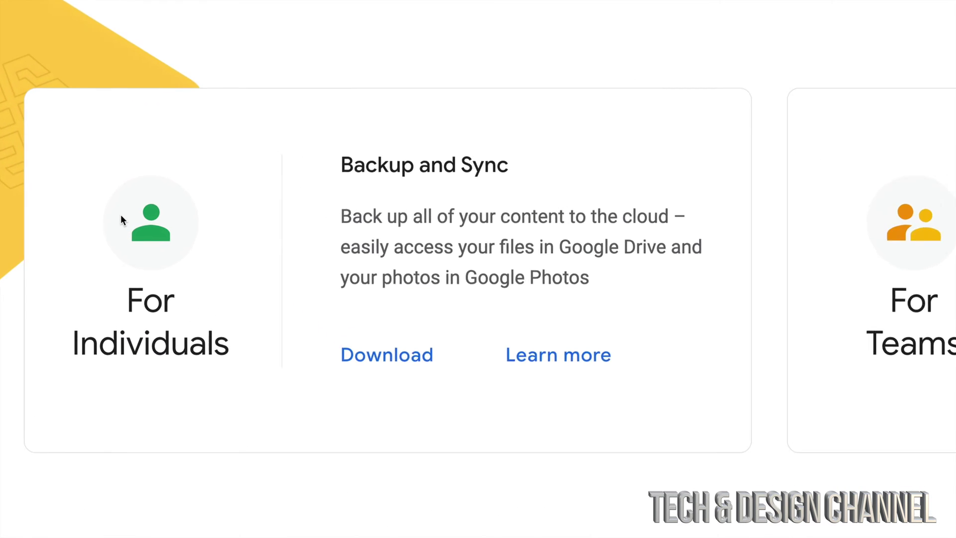
click(386, 357)
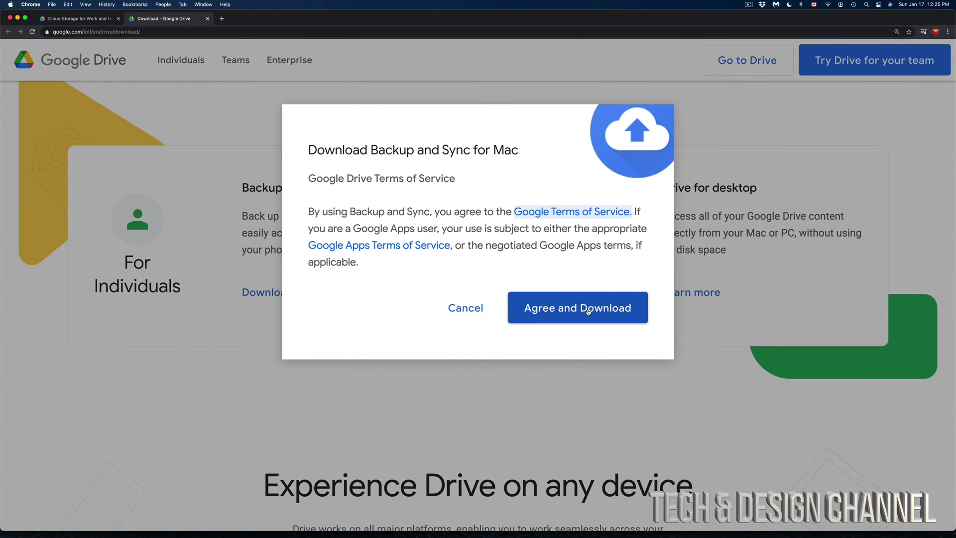
click(588, 310)
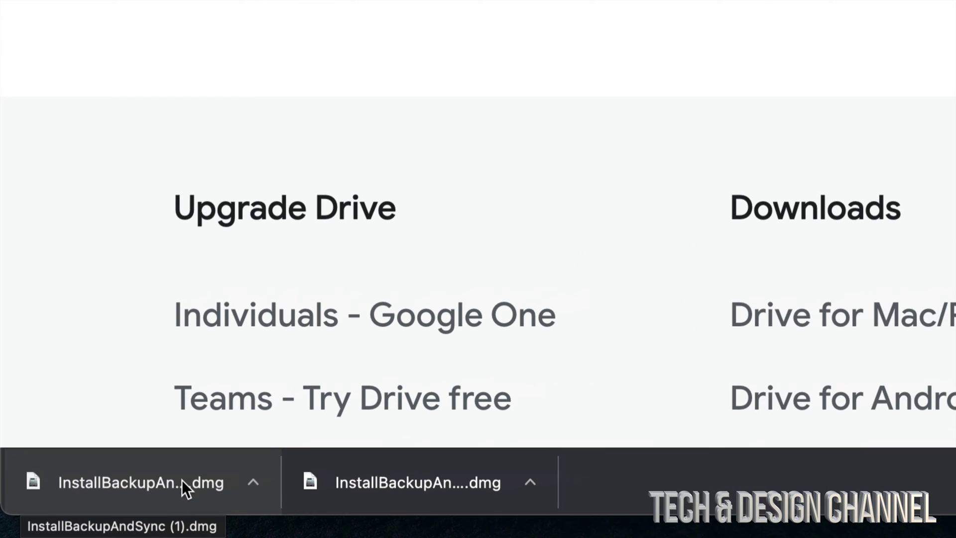
Install Backup and Sync from the downloaded .dmg into Applications, then open Applications to confirm it.
click(180, 480)
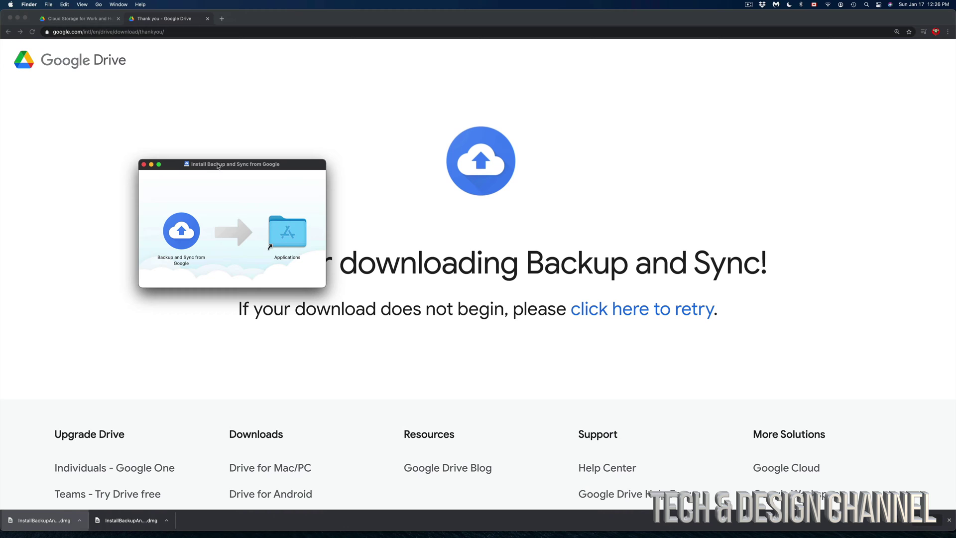
drag(215, 168, 417, 154)
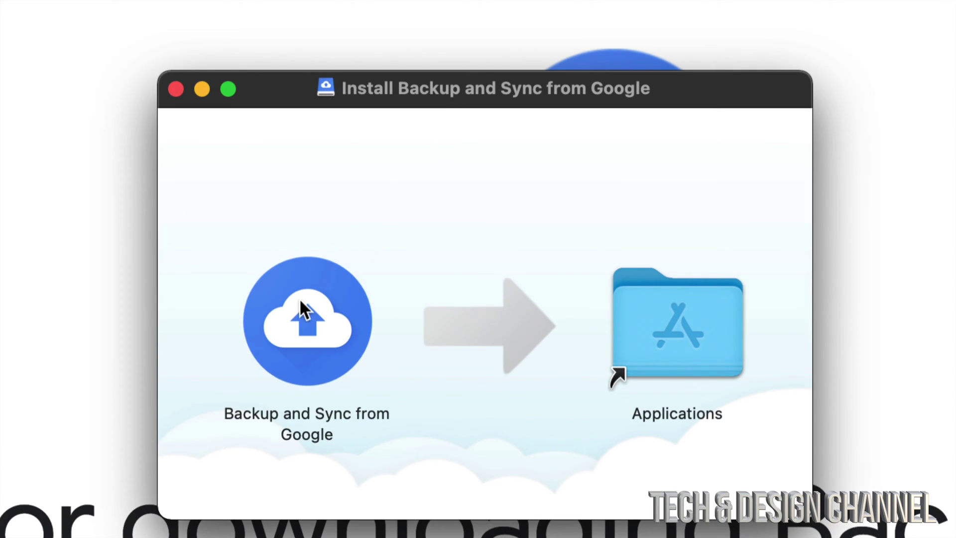
drag(300, 297, 662, 302)
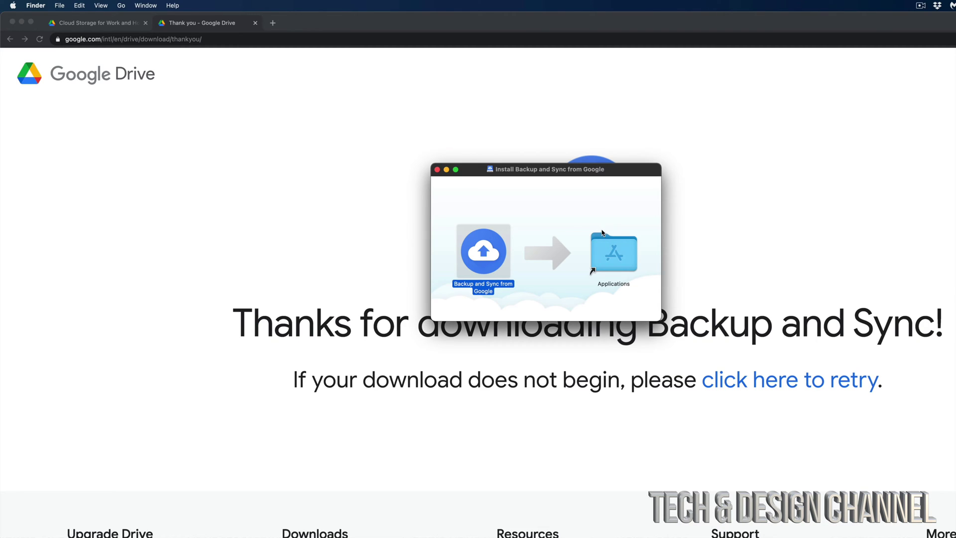
drag(550, 175, 412, 131)
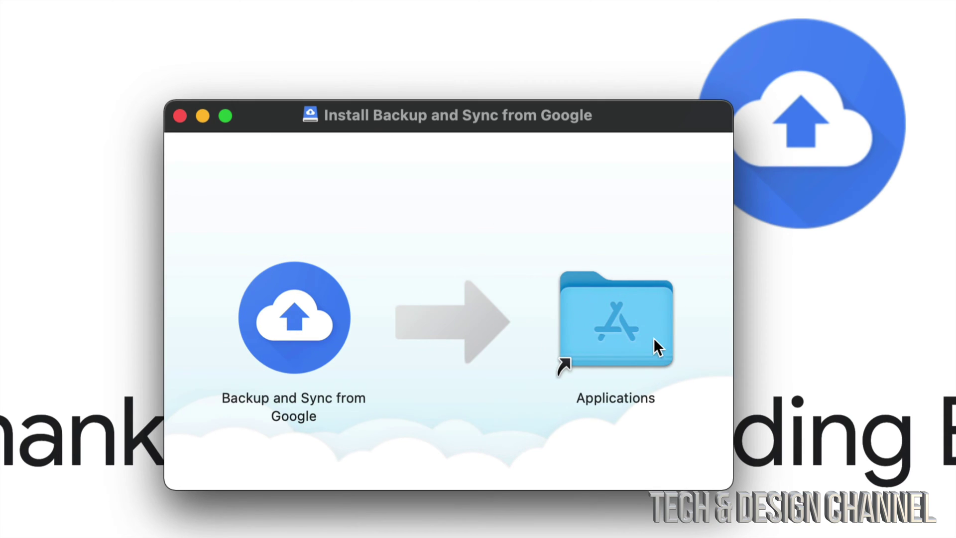
click(628, 324)
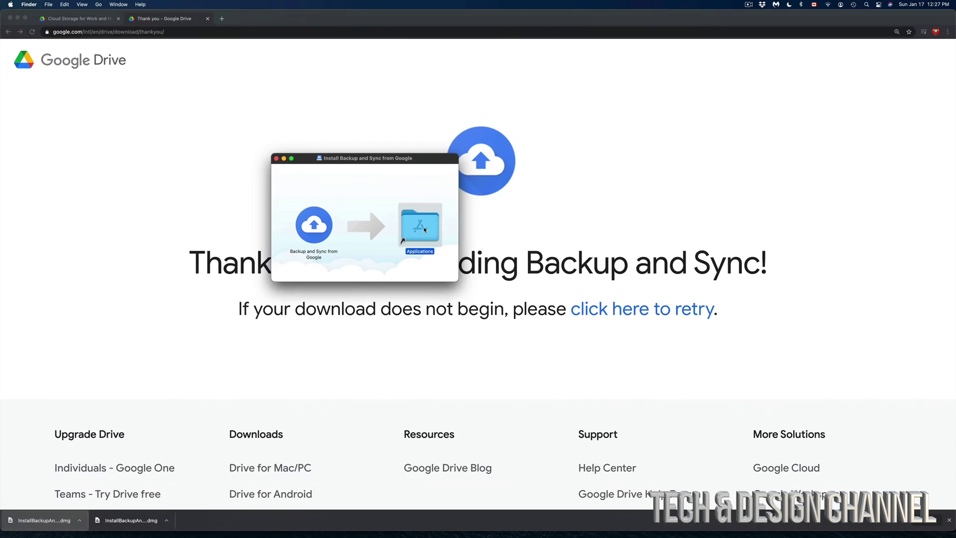
double_click(627, 324)
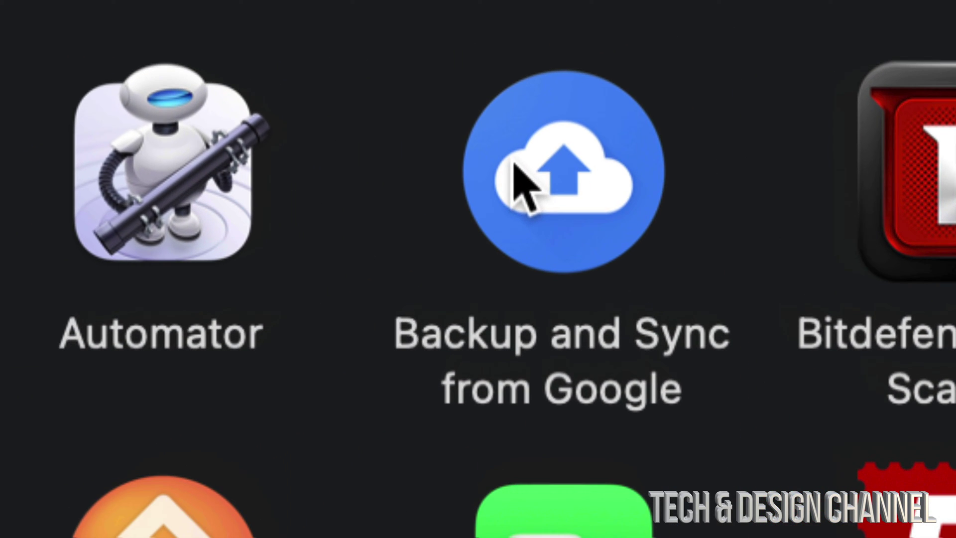
Launch Backup and Sync from Google from Applications, close Finder, and move the open-confirmation dialog aside.
click(593, 189)
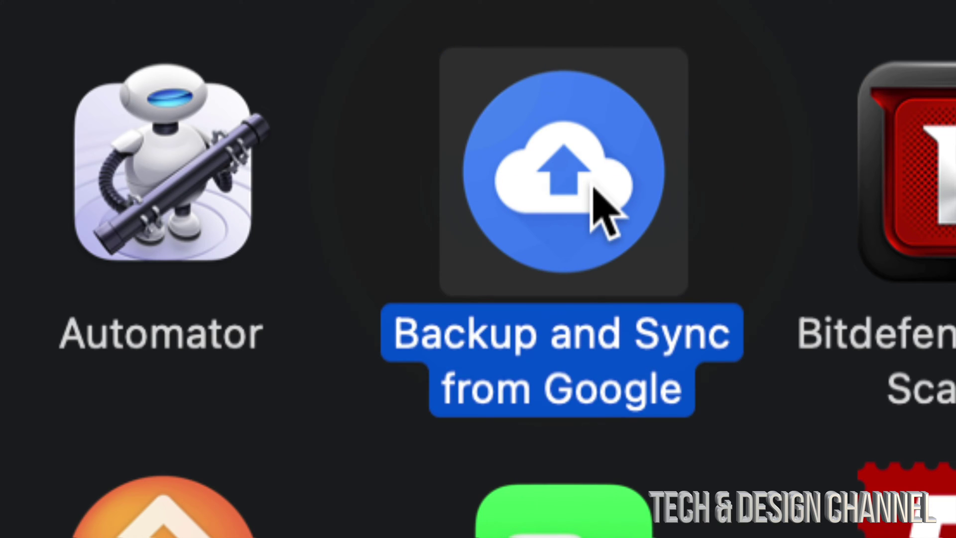
double_click(594, 189)
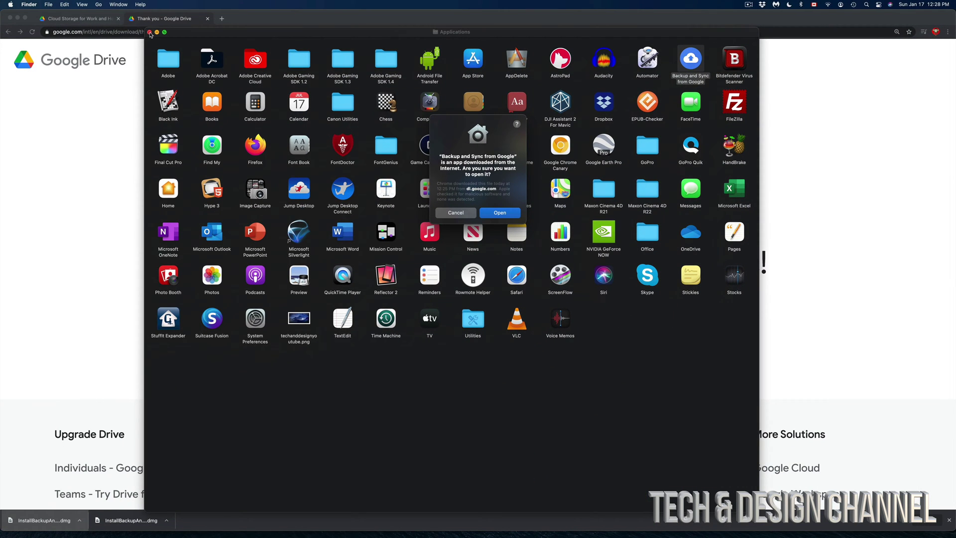
click(150, 32)
drag(469, 129, 591, 102)
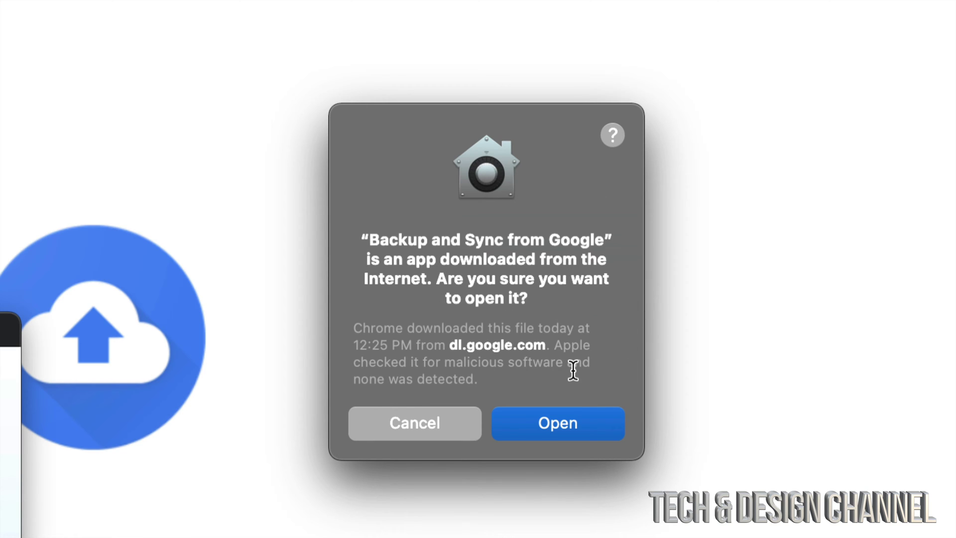
Confirm opening the app, answer the Desktop prompt, allow Documents, and deny Photos and Downloads access.
click(562, 425)
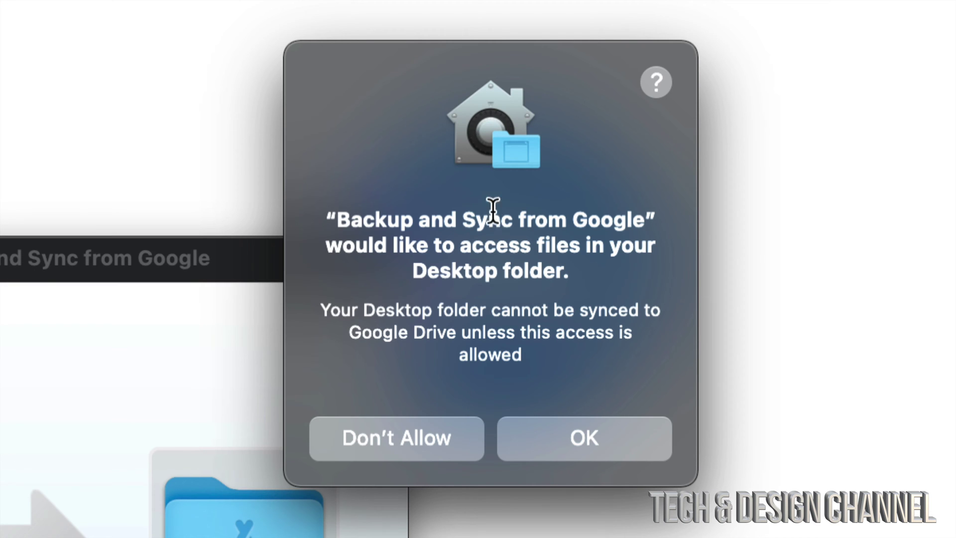
drag(585, 273, 330, 223)
click(537, 310)
click(445, 434)
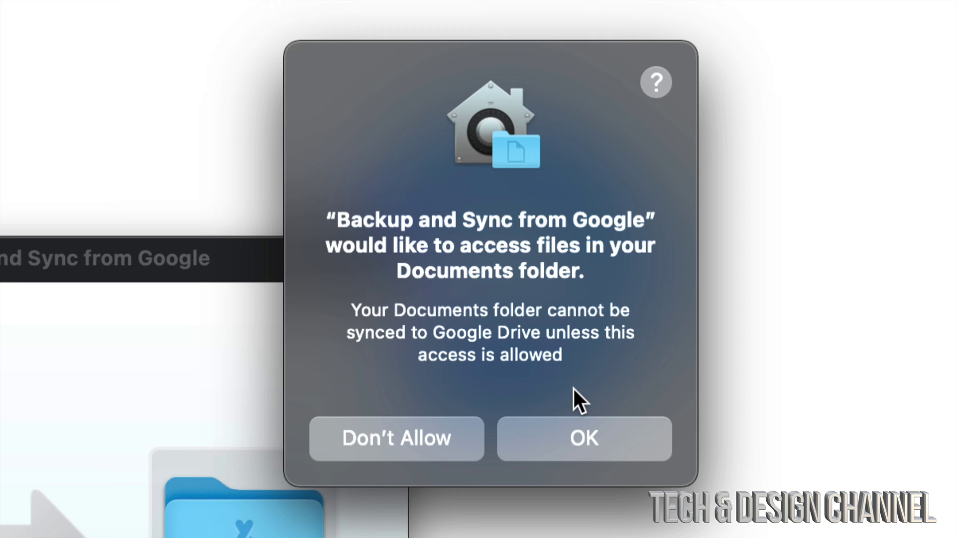
click(585, 426)
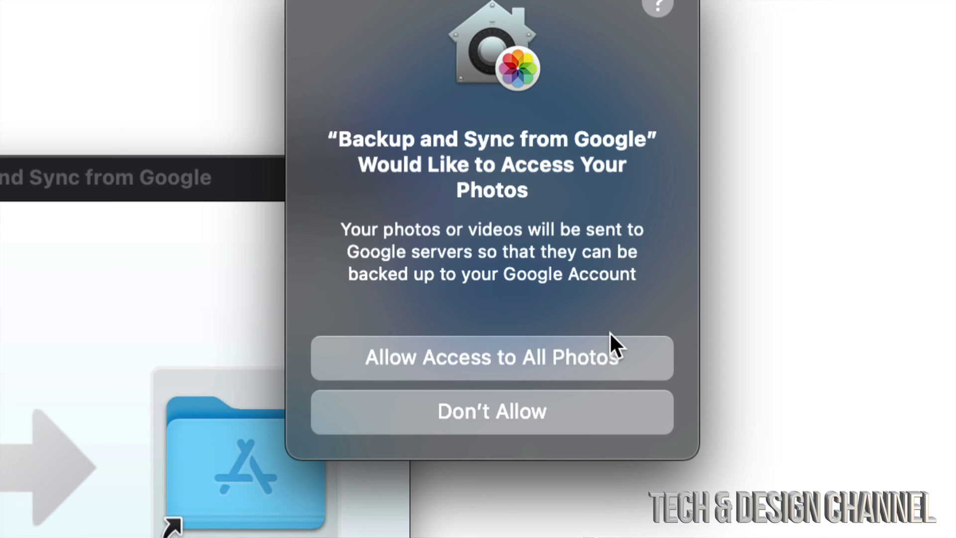
click(445, 412)
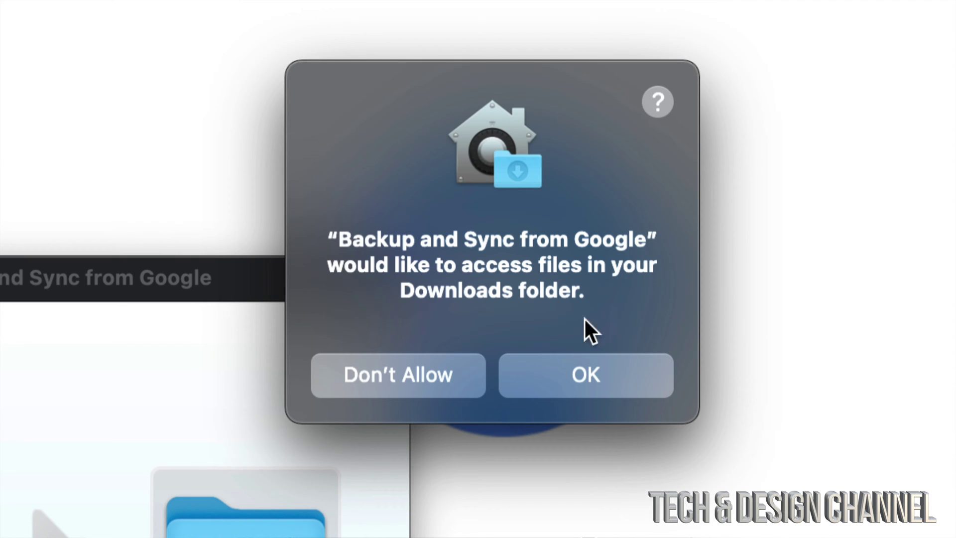
click(415, 365)
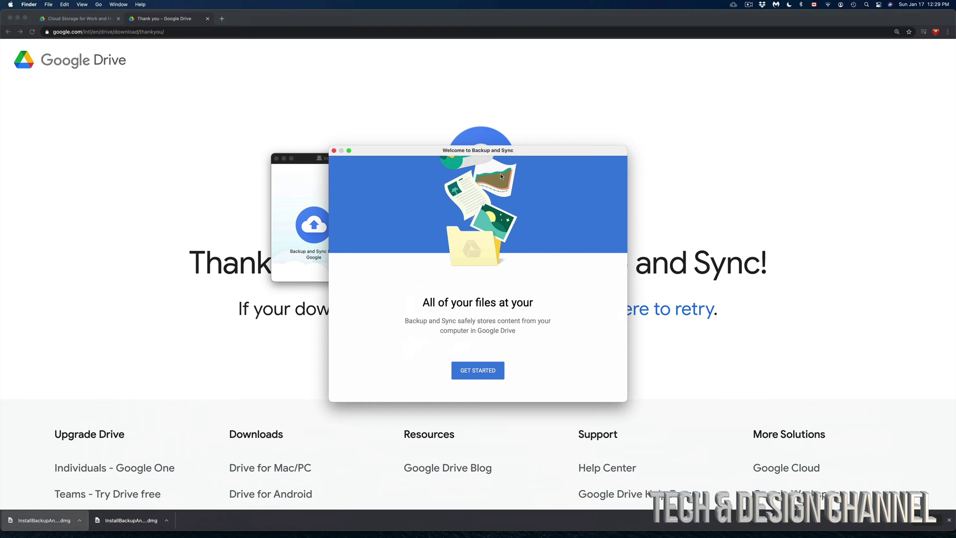
Sign in, back up only Documents (72.8 GB) from My iMac, and choose High quality uploads.
click(481, 371)
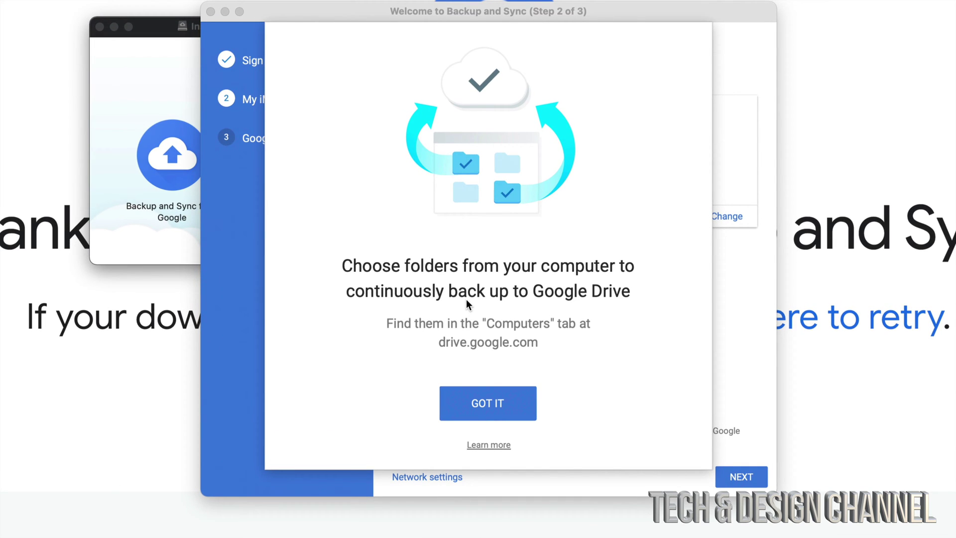
click(501, 402)
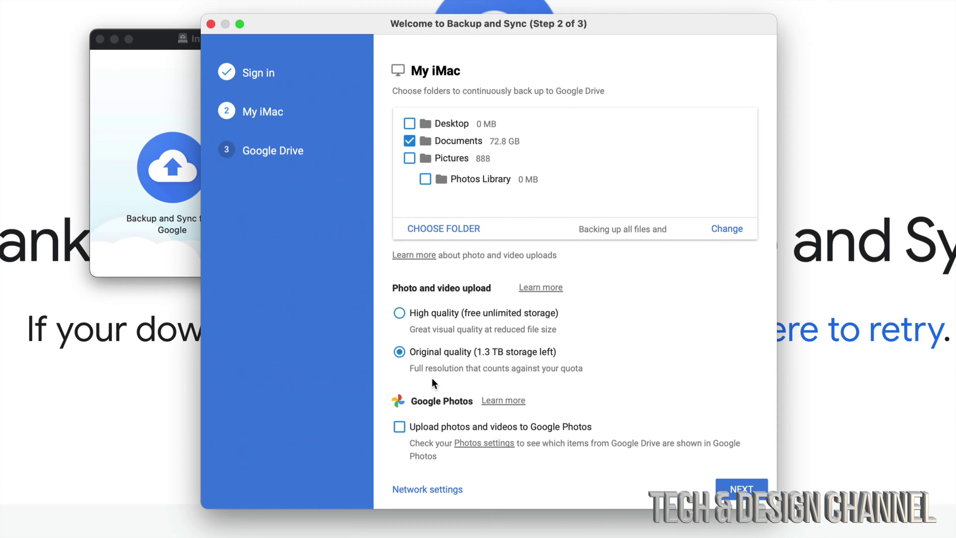
click(400, 313)
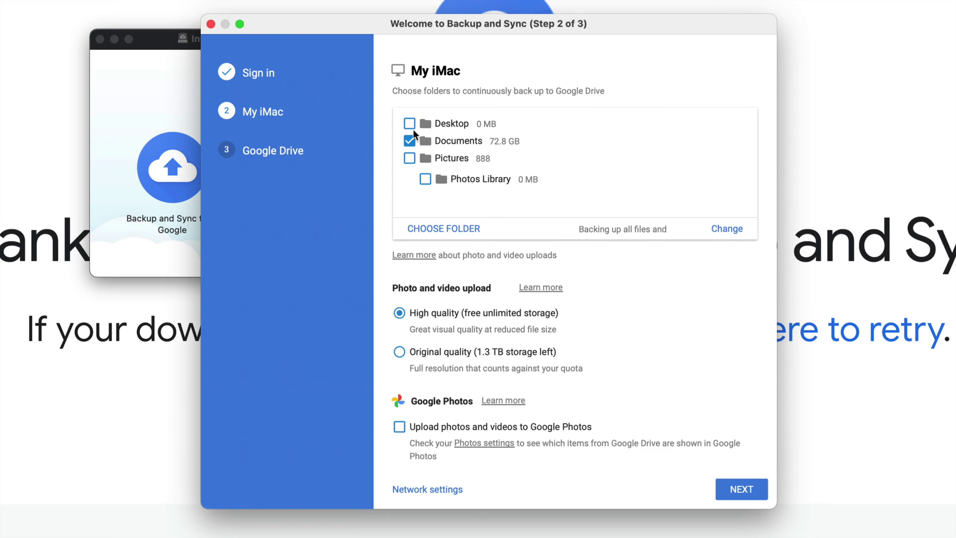
Uncheck Sync My Drive to this computer and start the backup.
click(743, 490)
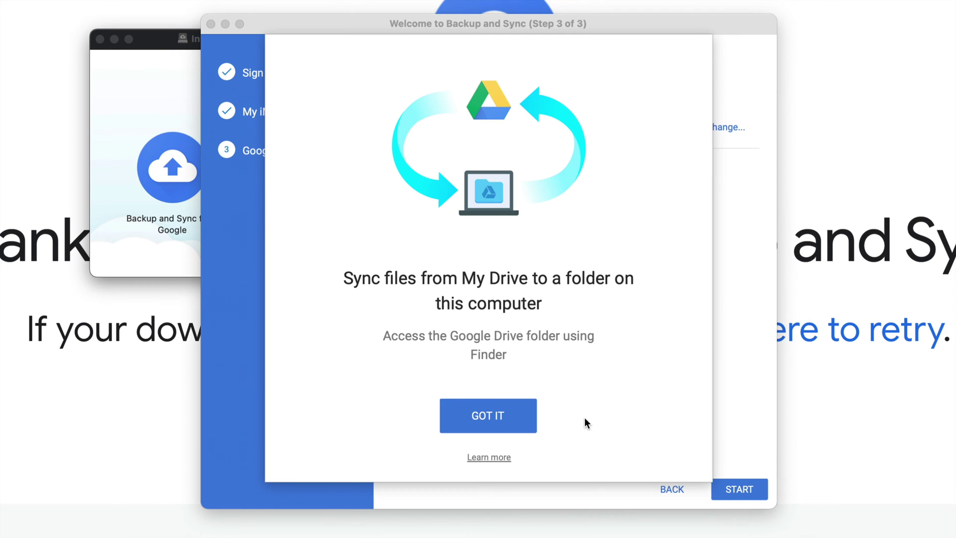
click(491, 414)
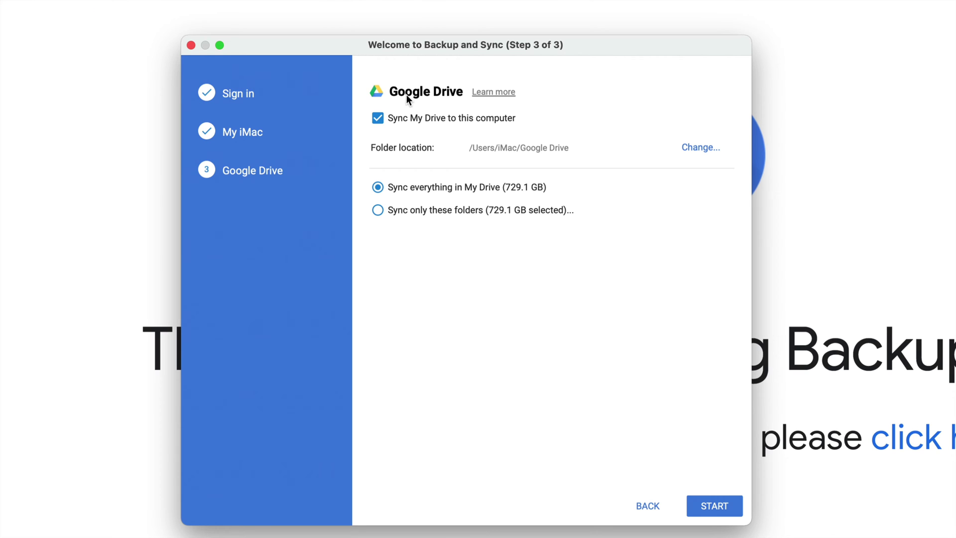
click(382, 117)
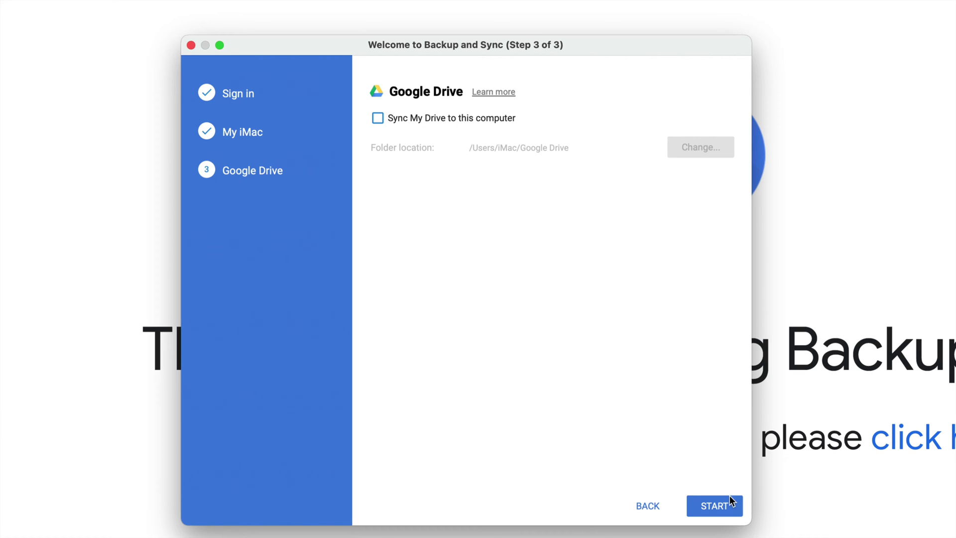
click(714, 506)
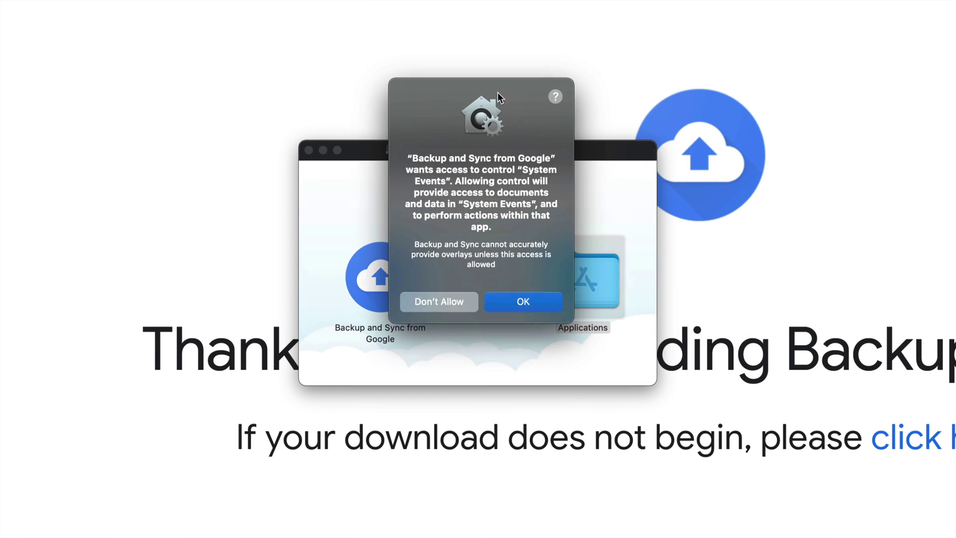
Allow Backup and Sync to control System Events so setup finishes in the background.
click(516, 319)
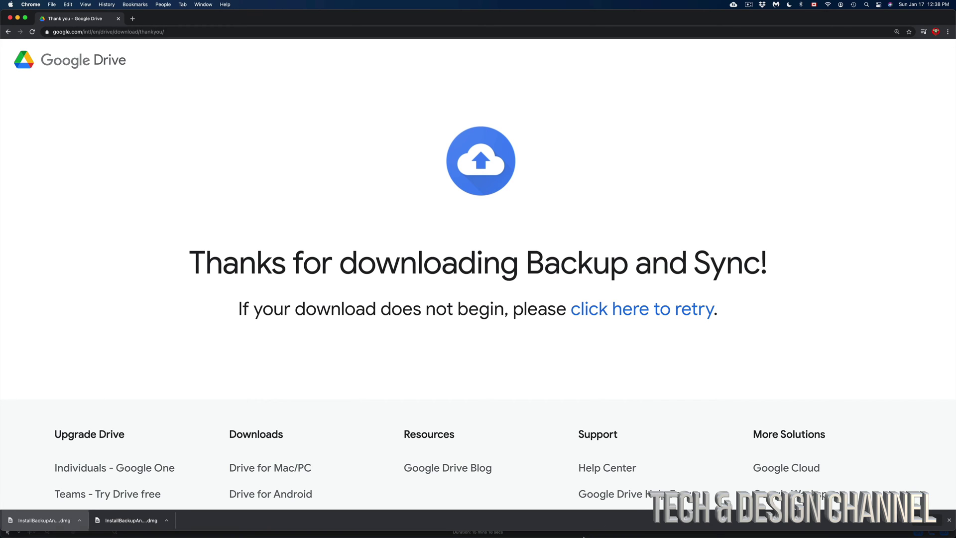
mouse_move(583, 536)
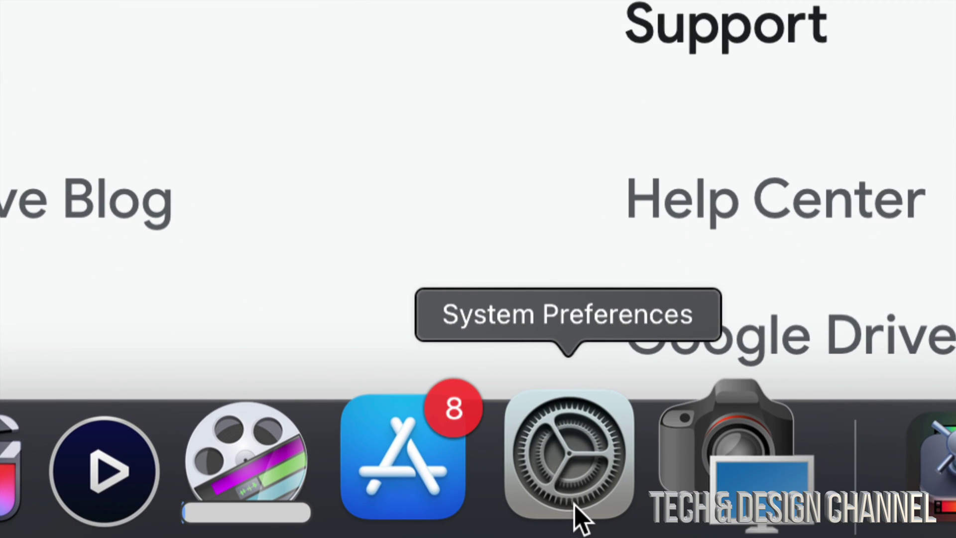
Unlock the Security & Privacy pane in System Preferences with the account password and centre its window.
click(573, 508)
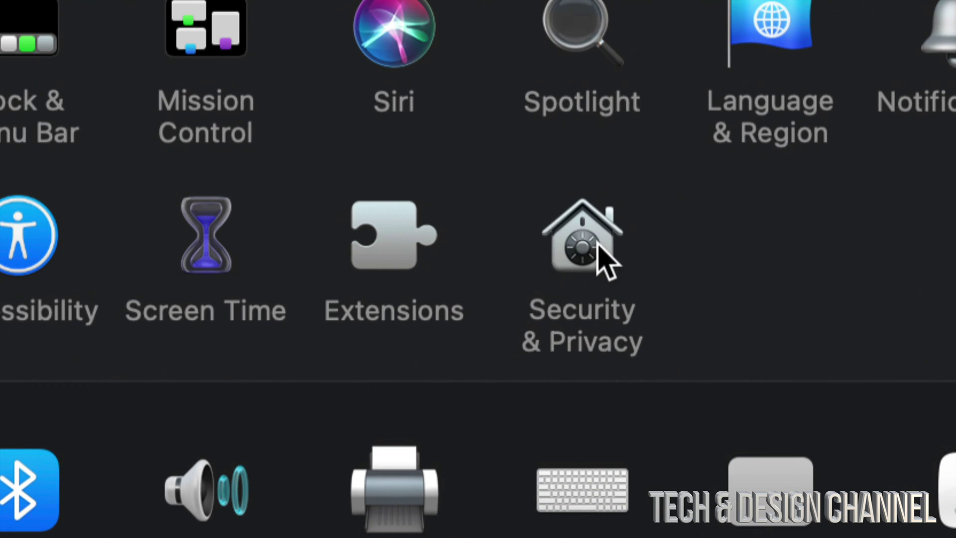
click(603, 256)
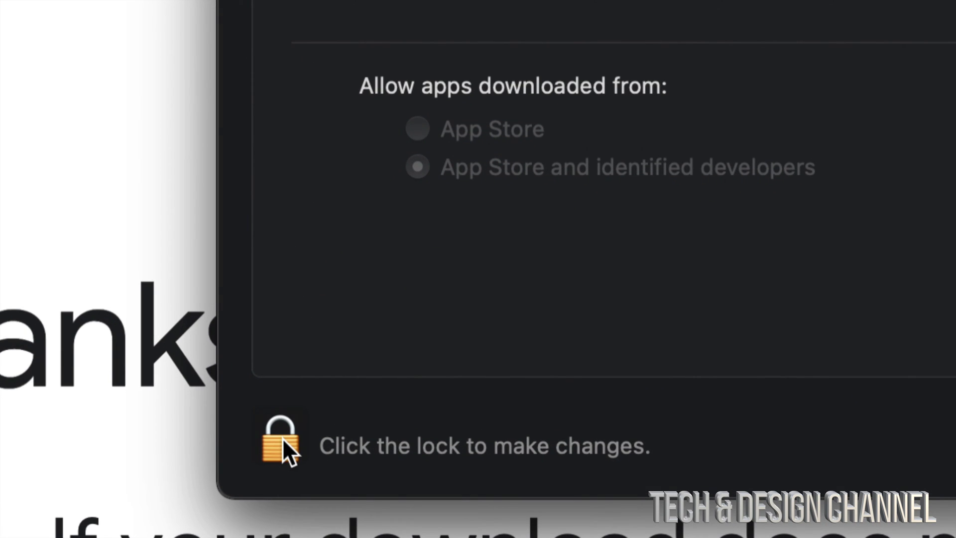
click(283, 439)
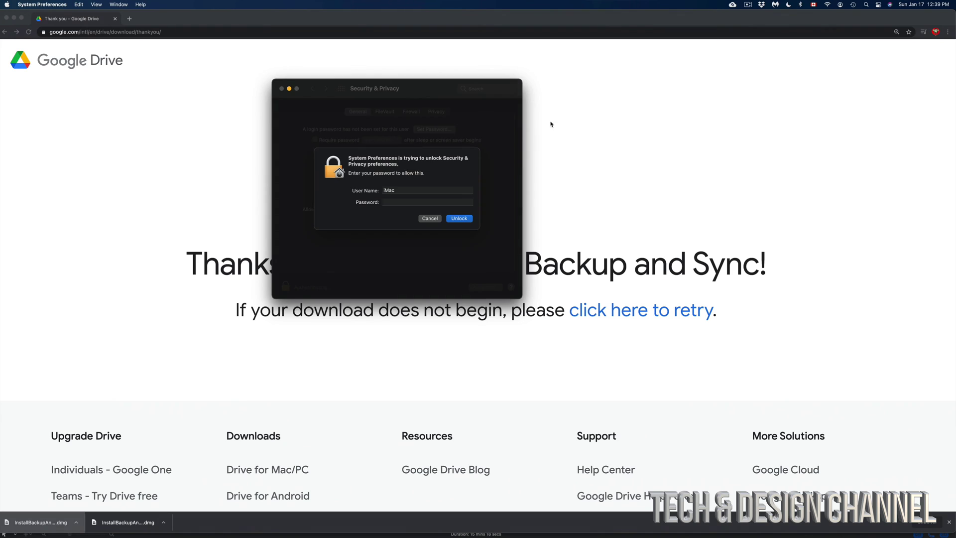
click(459, 203)
click(459, 218)
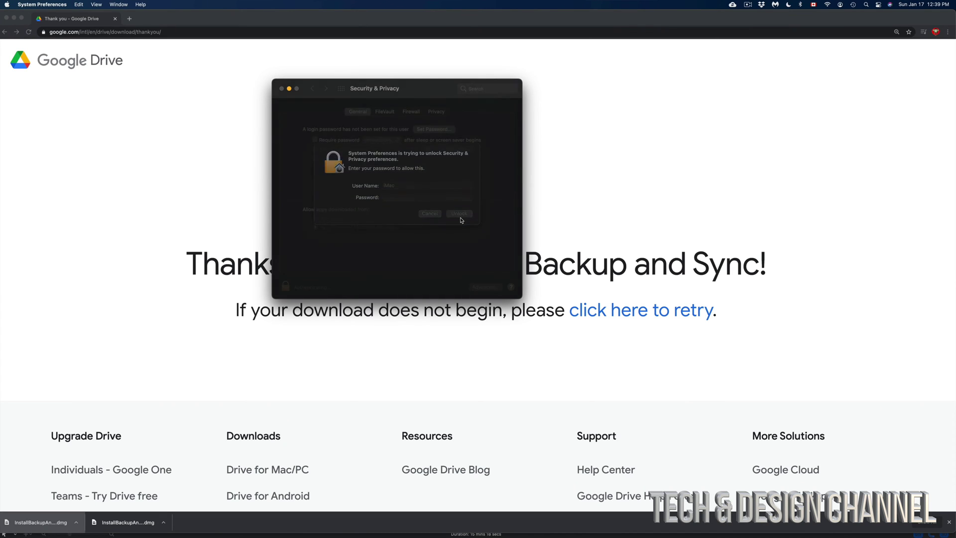
drag(378, 88, 406, 89)
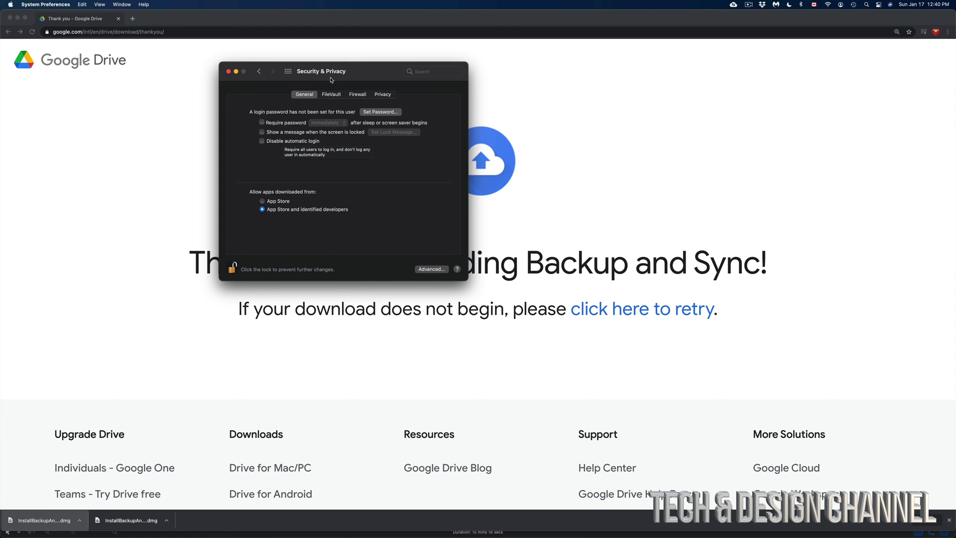
drag(331, 78, 491, 121)
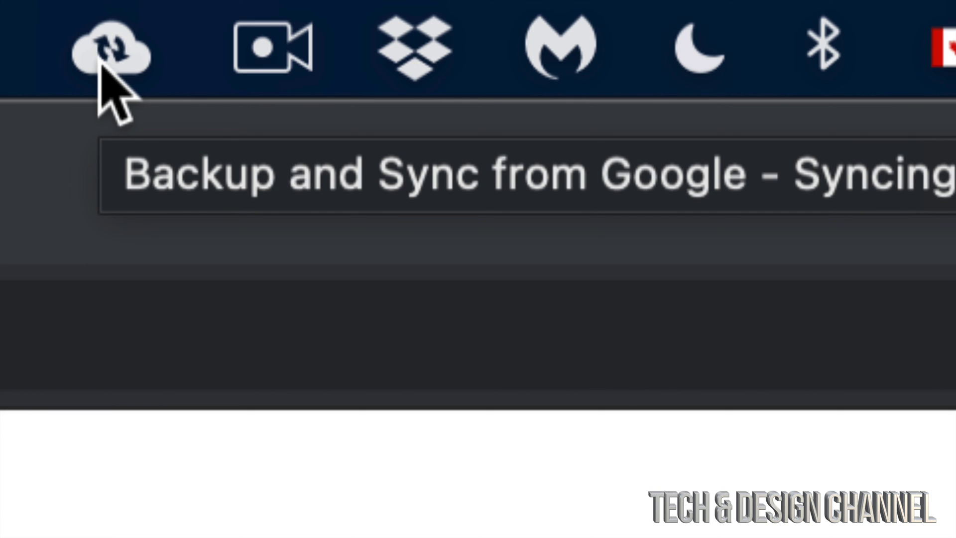
click(100, 59)
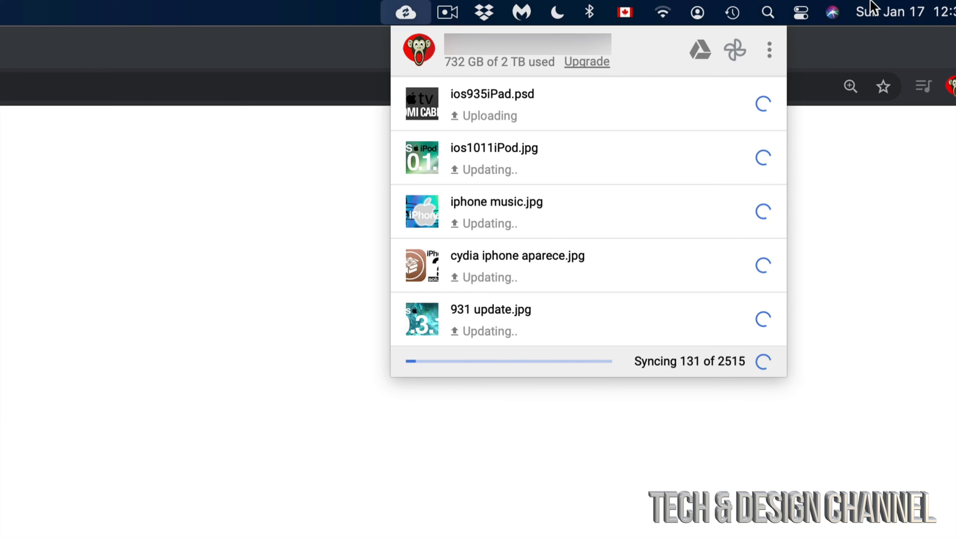